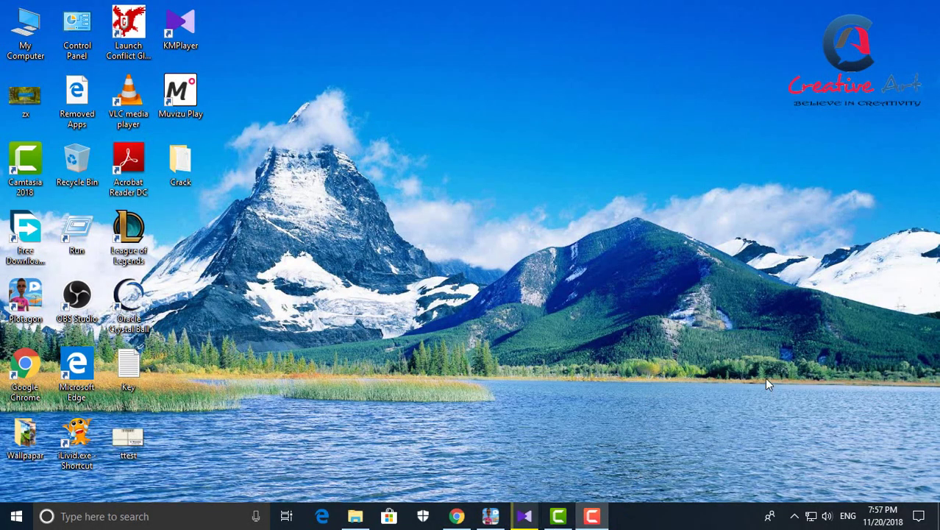
pyautogui.click(457, 515)
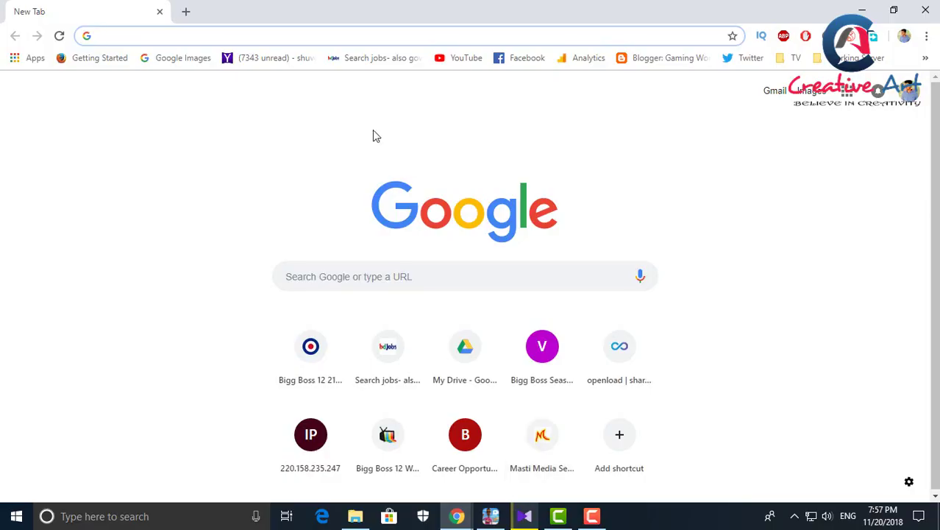
pyautogui.write('w')
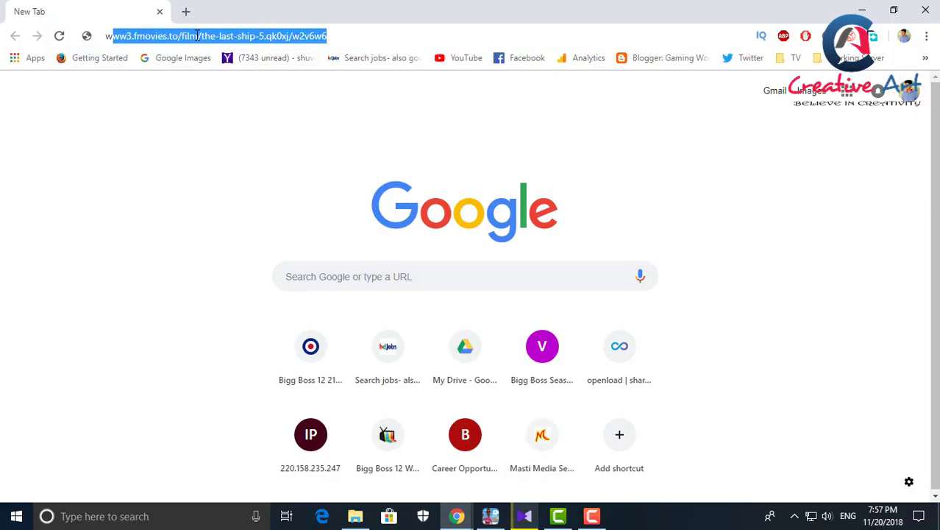
pyautogui.write('ww.d')
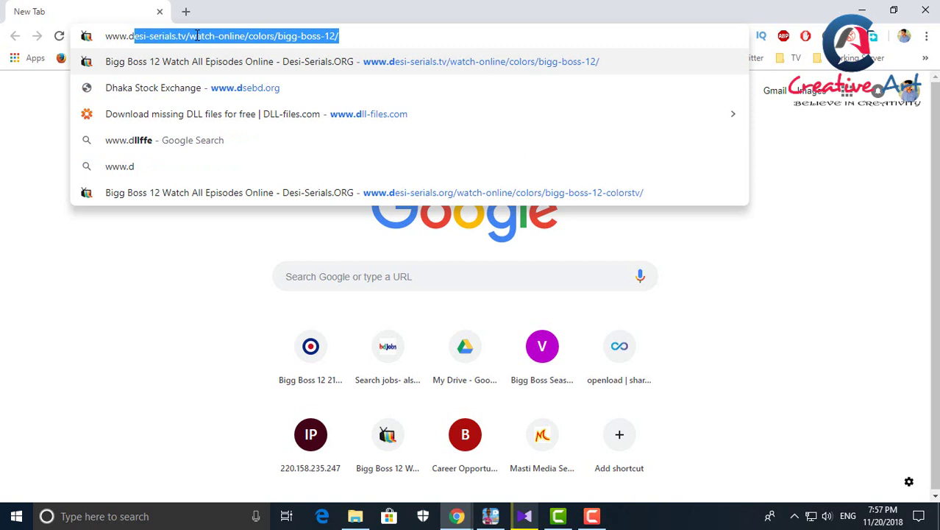
pyautogui.write('ll')
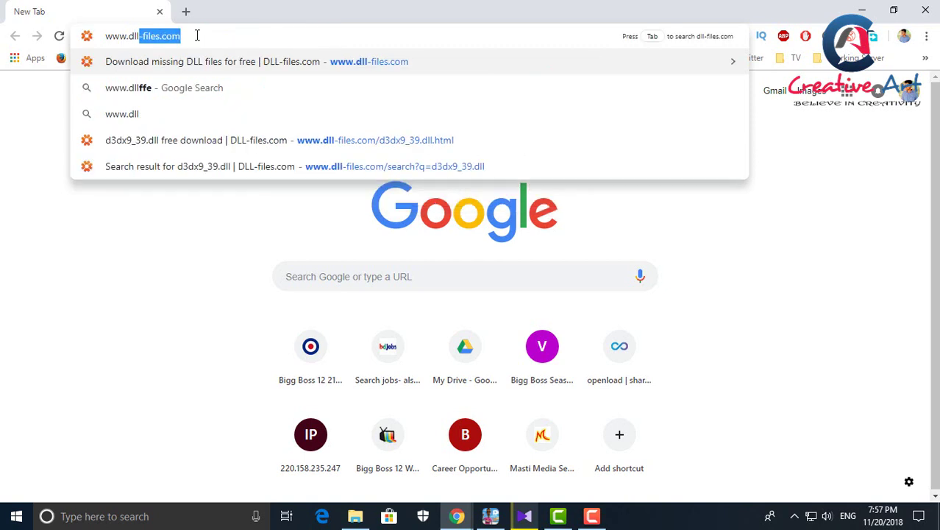
pyautogui.write('-')
pyautogui.click(168, 42)
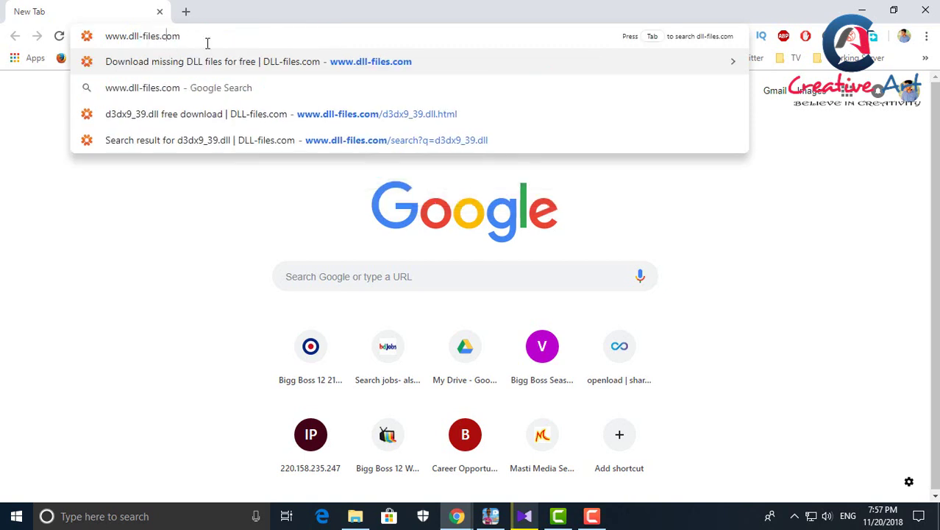
pyautogui.press('Return')
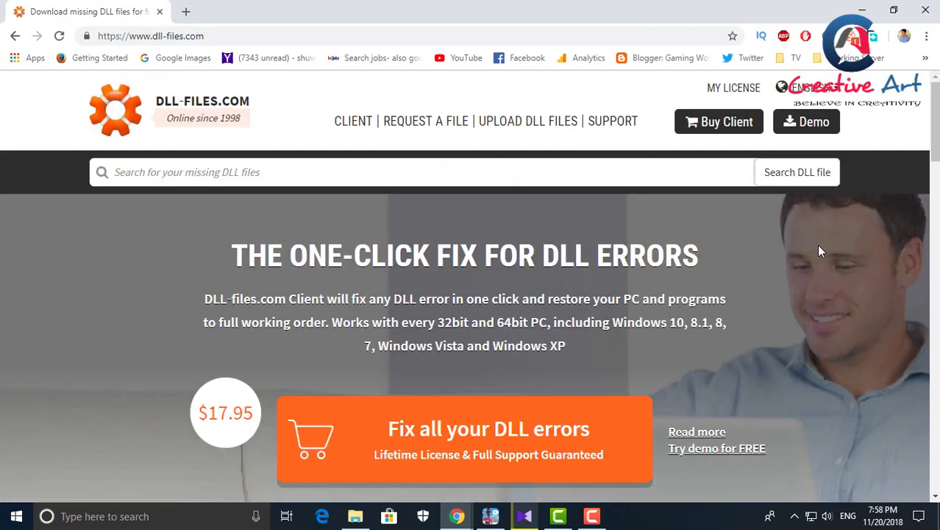
# - Search the DLL-files.com file search box for d3dx9_39.dll
pyautogui.scroll(-4, 721, 239)
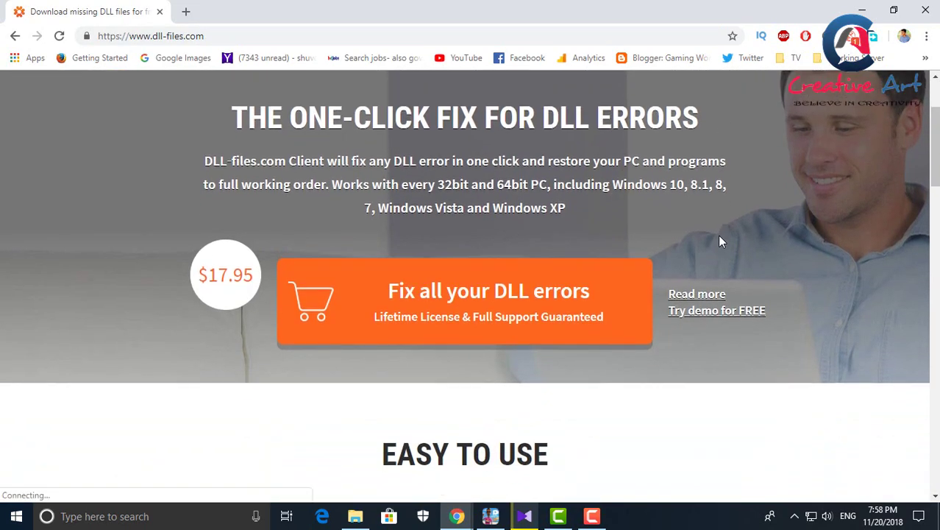
pyautogui.scroll(-1, 720, 238)
pyautogui.scroll(-3, 720, 238)
pyautogui.scroll(-2, 721, 239)
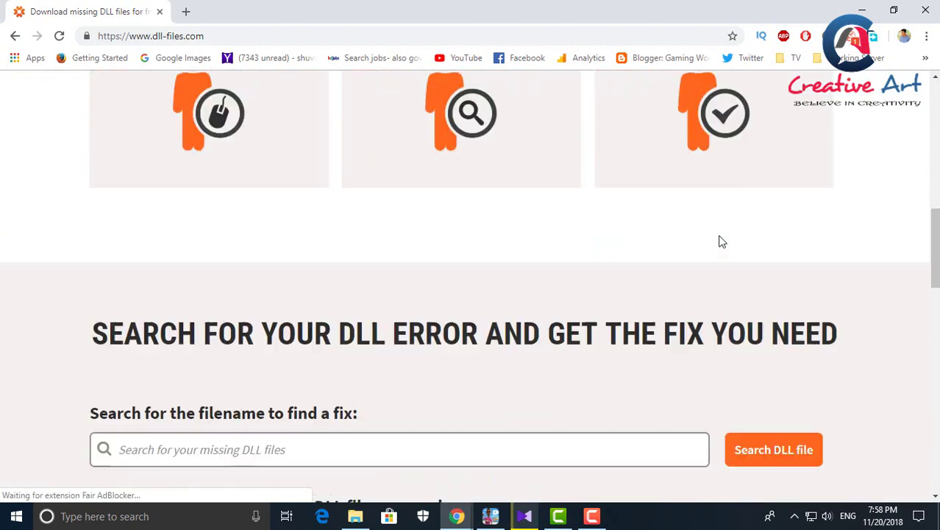
pyautogui.scroll(-3, 721, 242)
pyautogui.write('d3dx9_35')
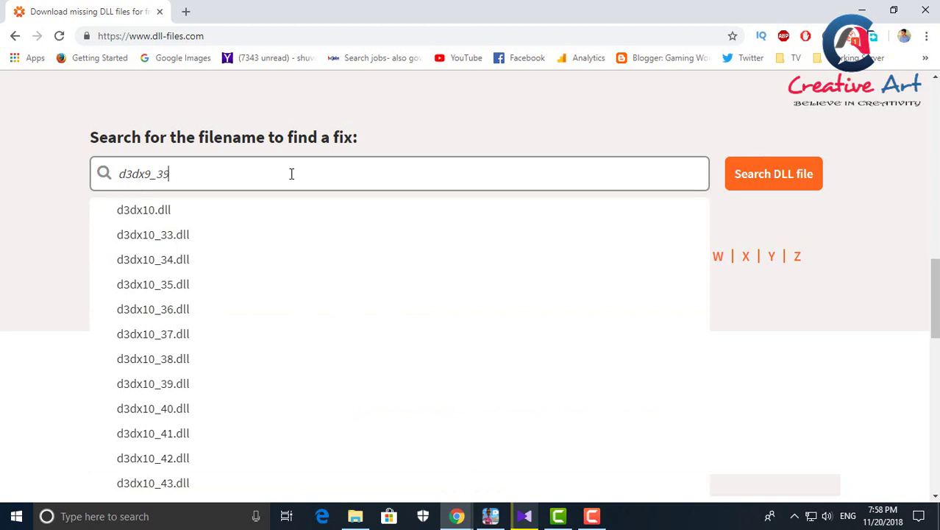
pyautogui.write('.dll')
pyautogui.press('Return')
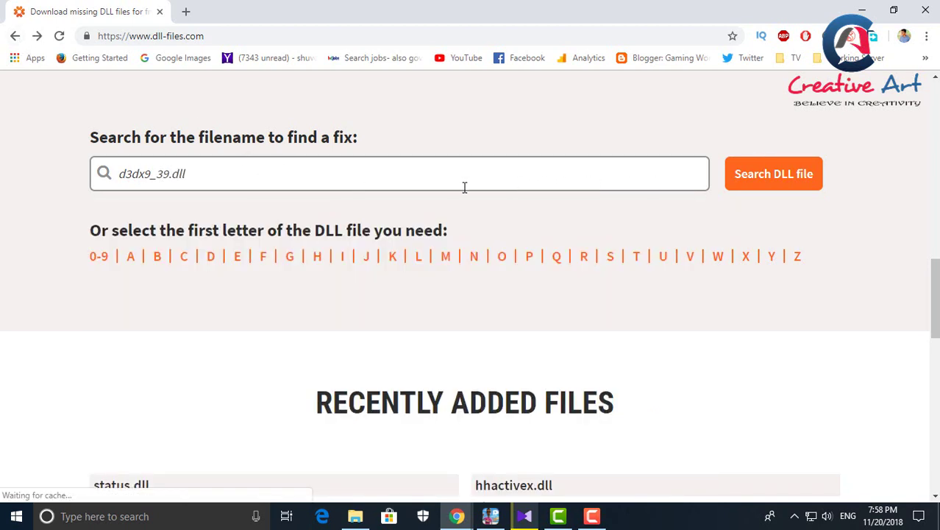
# - Open the d3dx9_39.dll result page and download the 64-bit version as d3dx9_39.zip
pyautogui.click(765, 184)
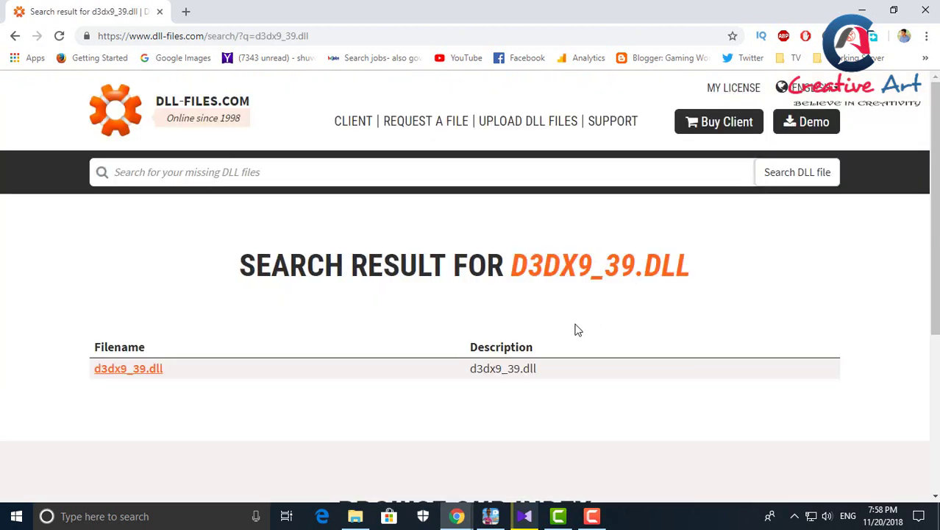
pyautogui.click(127, 375)
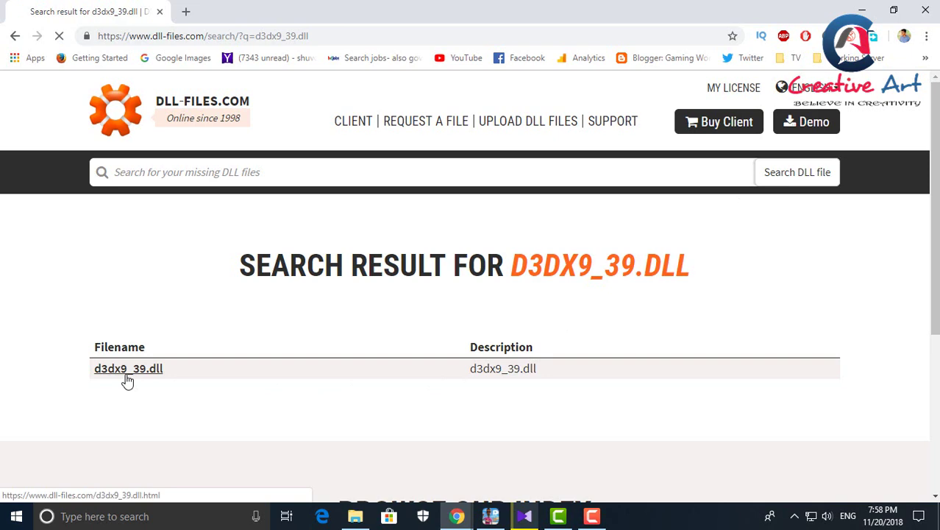
pyautogui.scroll(-3, 514, 308)
pyautogui.scroll(-1, 527, 331)
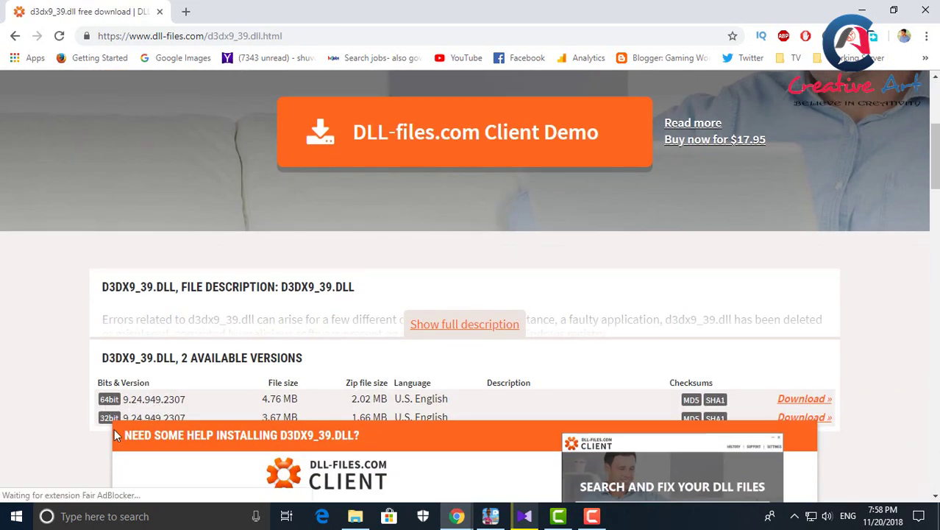
pyautogui.scroll(-2, 817, 379)
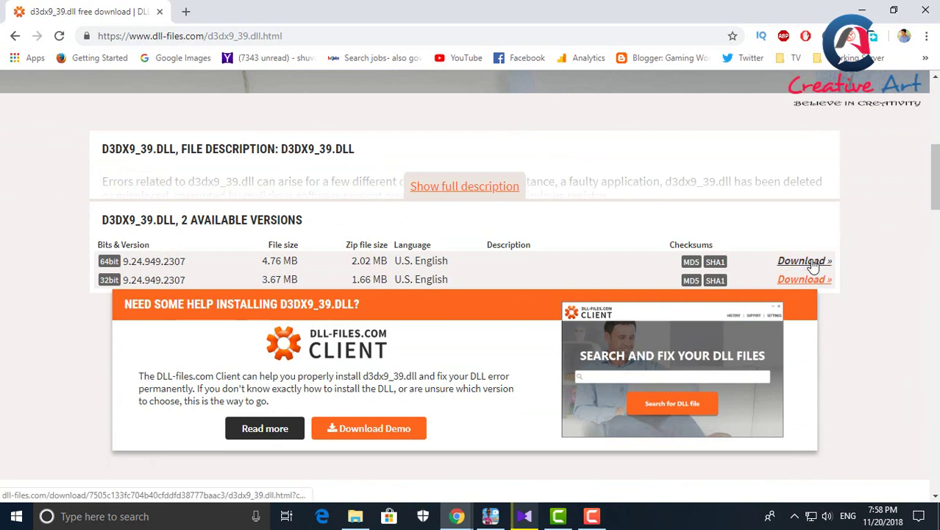
pyautogui.click(813, 263)
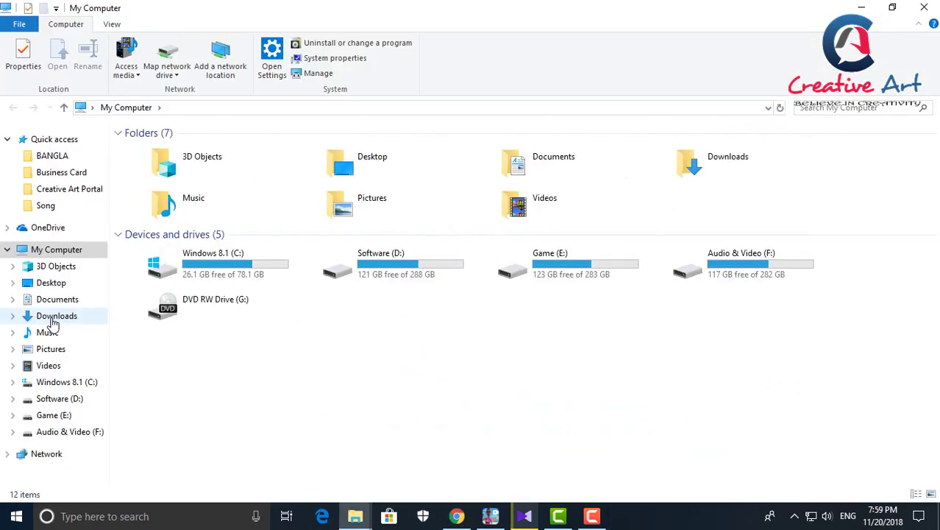
# - Open d3dx9_39 (1).zip from Downloads and cut its d3dx9_39.dll
pyautogui.click(51, 316)
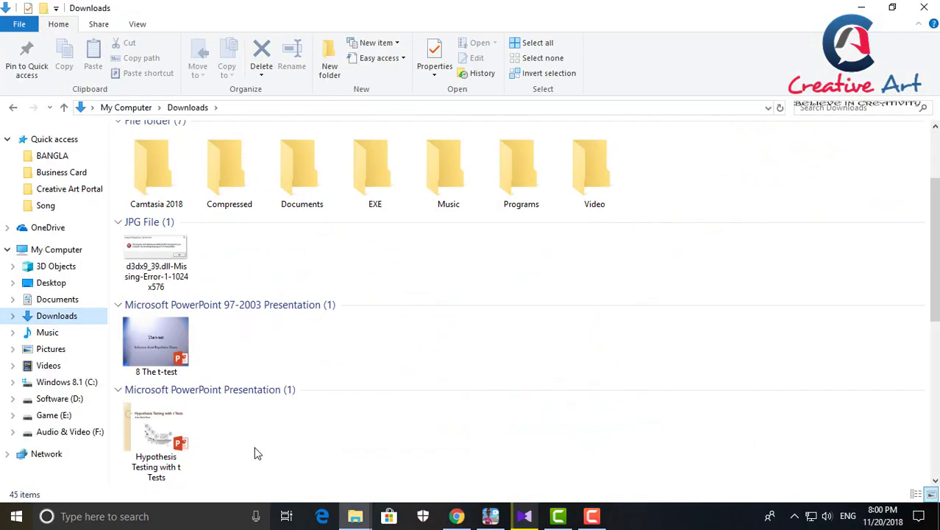
pyautogui.scroll(-10, 256, 452)
pyautogui.doubleClick(256, 451)
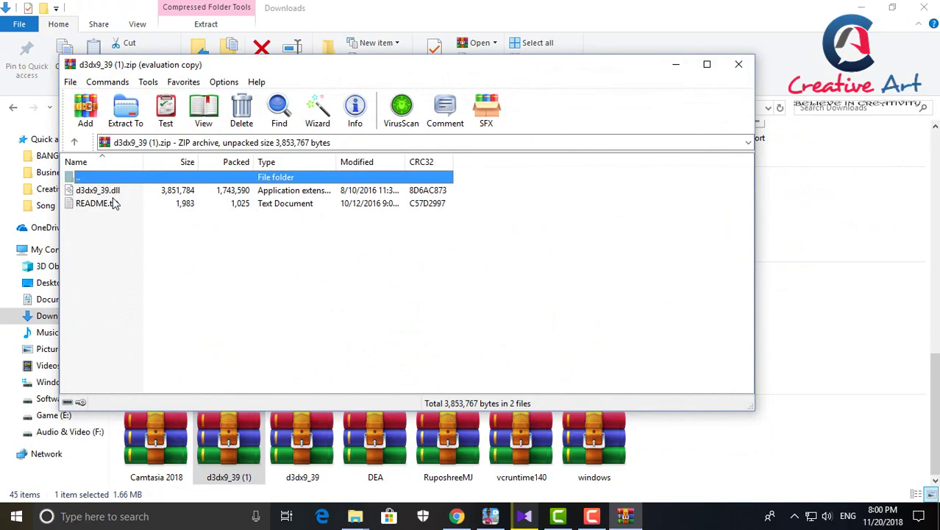
pyautogui.rightClick(112, 193)
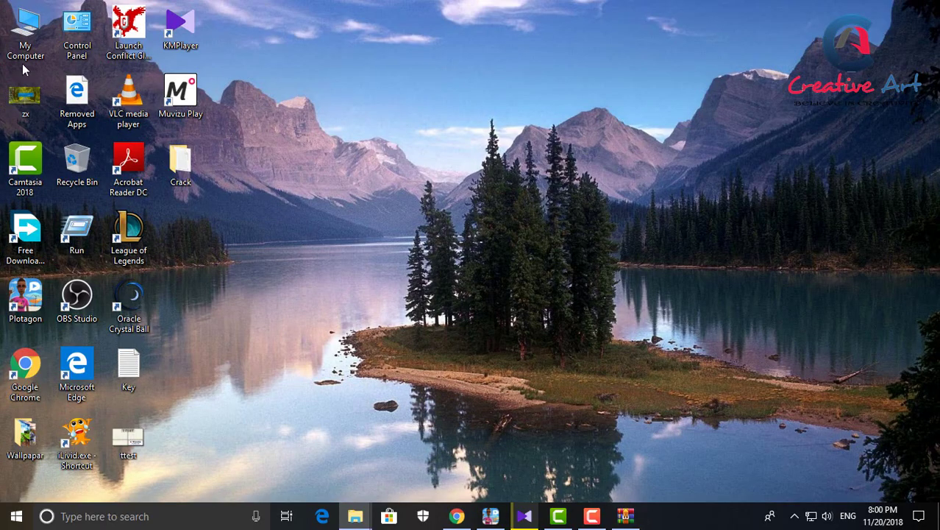
# - Paste d3dx9_39.dll into C:\Windows\System32
pyautogui.doubleClick(26, 62)
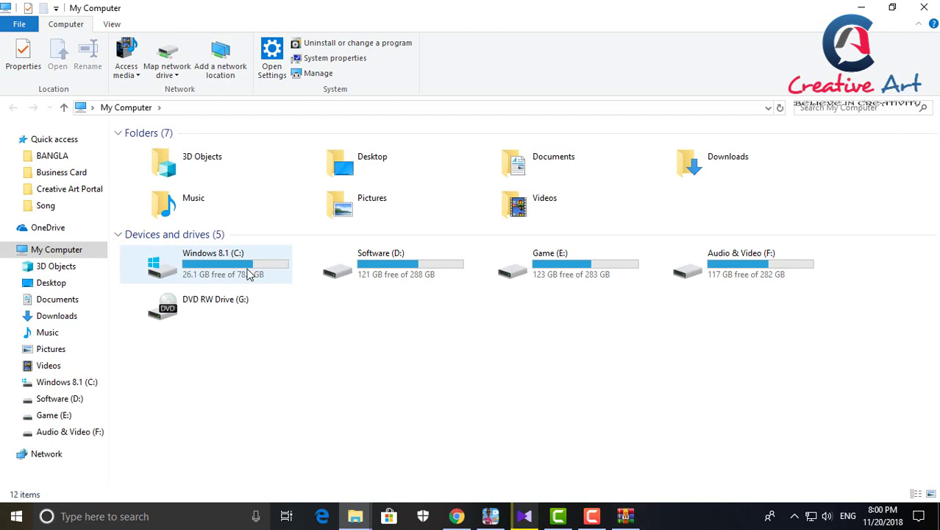
pyautogui.doubleClick(248, 269)
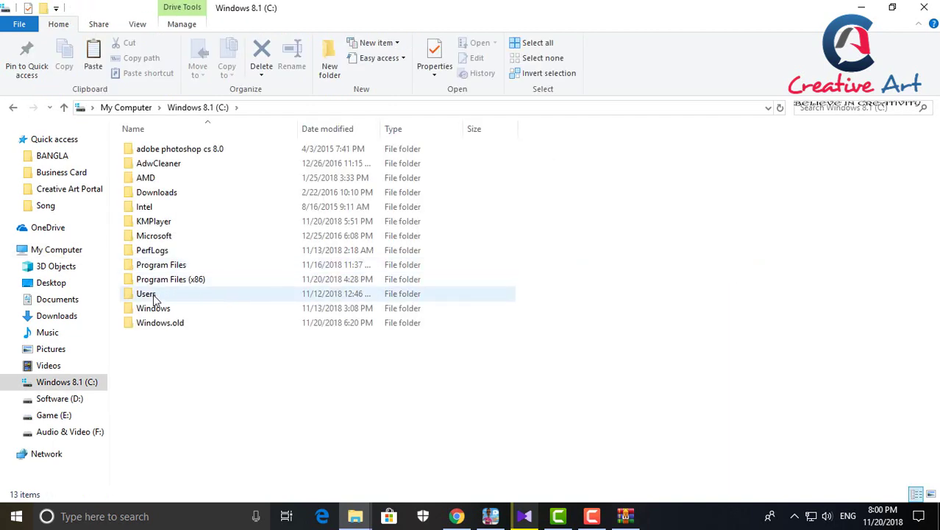
pyautogui.doubleClick(155, 311)
pyautogui.scroll(-14, 274, 395)
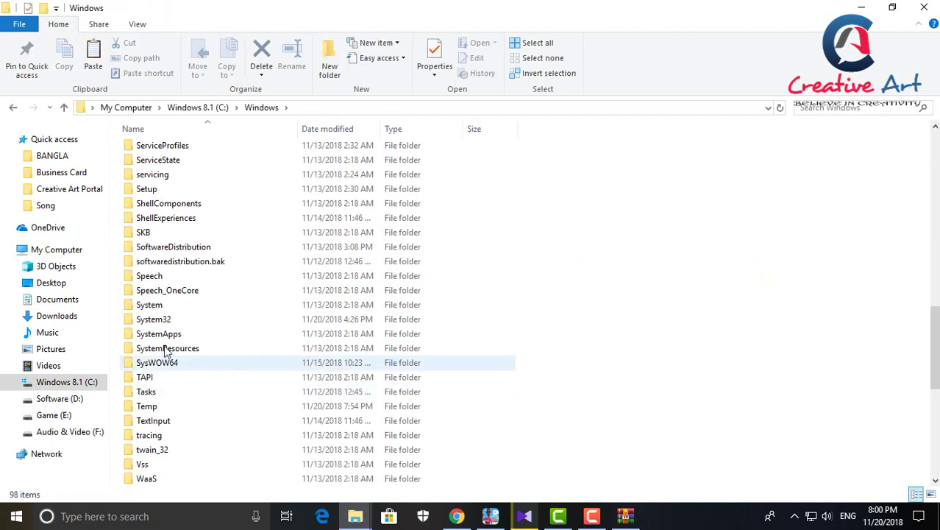
pyautogui.doubleClick(285, 319)
pyautogui.rightClick(555, 170)
pyautogui.click(632, 251)
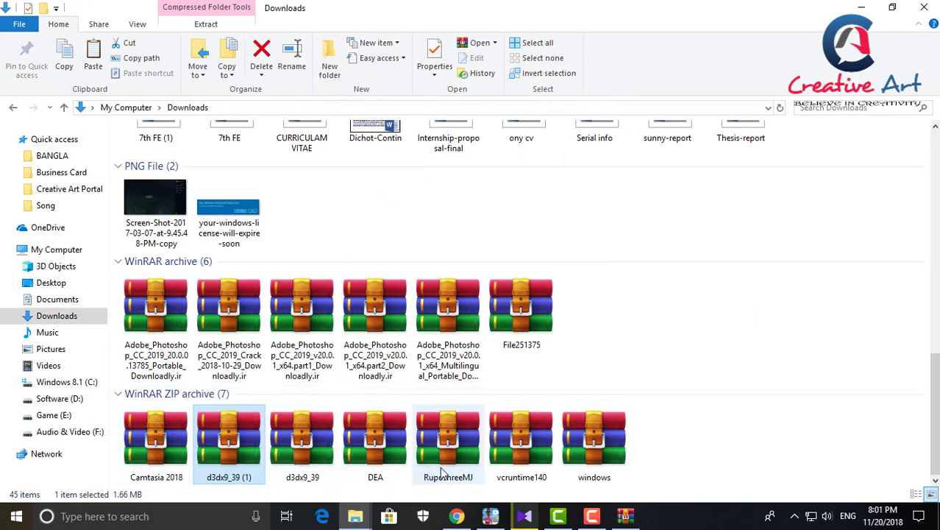
# - Cut d3dx9_39.dll from the d3dx9_39 archive and browse to C:\Windows
pyautogui.doubleClick(322, 469)
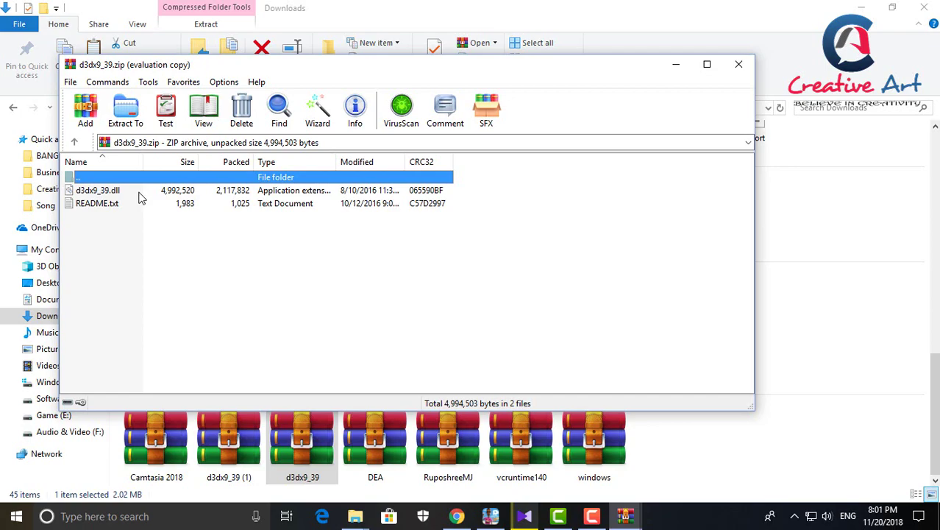
pyautogui.rightClick(136, 191)
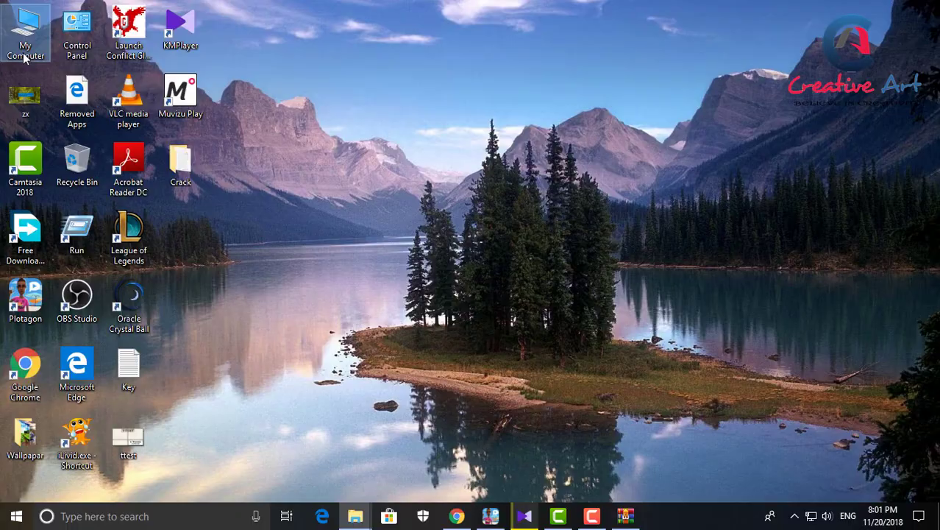
pyautogui.doubleClick(24, 56)
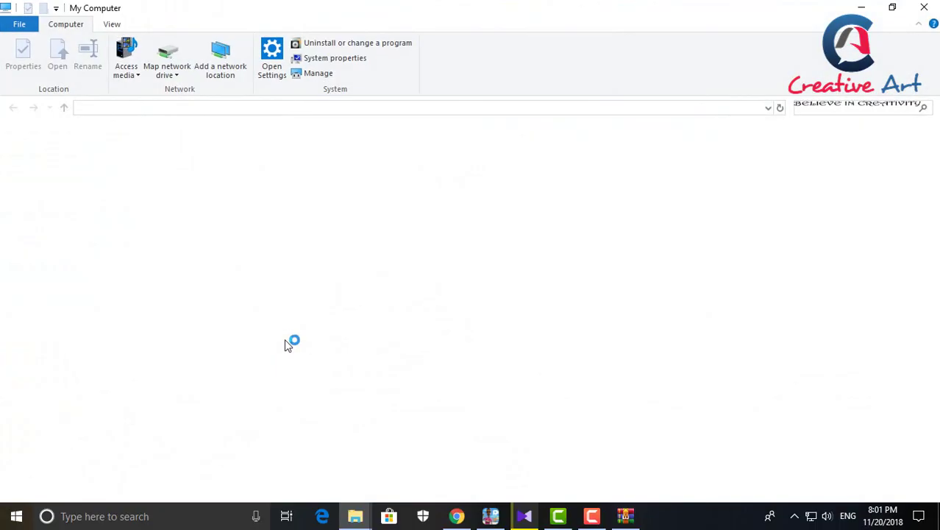
pyautogui.doubleClick(281, 271)
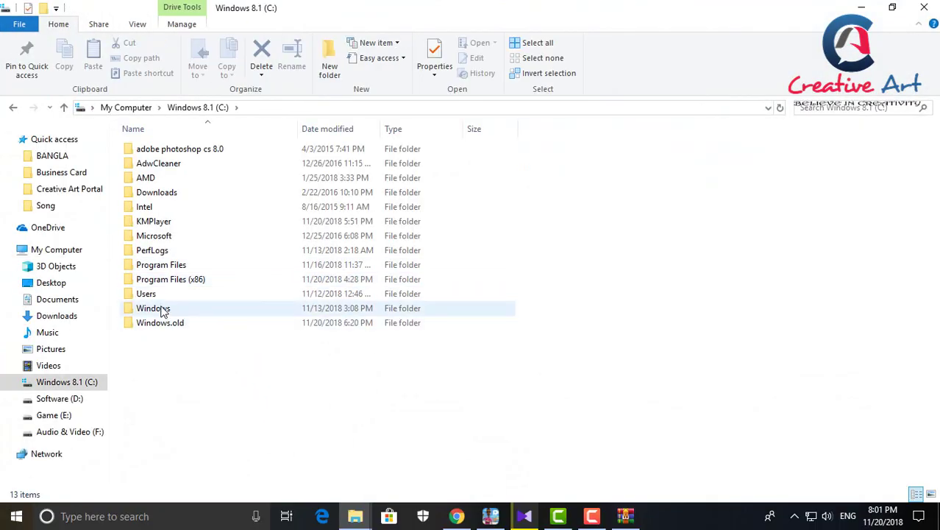
pyautogui.doubleClick(153, 308)
# - Paste the DLL into SysWOW64, replacing the existing copy, and close Explorer
pyautogui.scroll(-2, 327, 386)
pyautogui.scroll(-6, 328, 386)
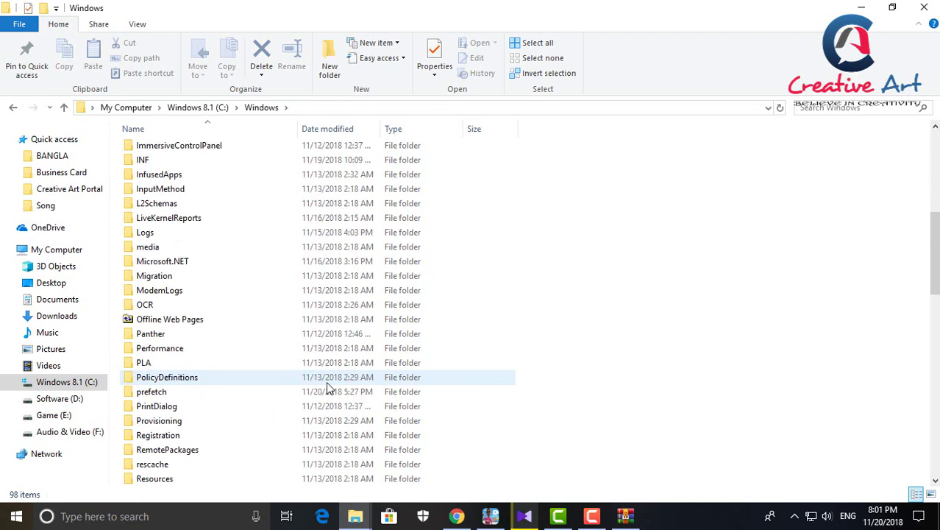
pyautogui.scroll(-3, 328, 389)
pyautogui.scroll(-5, 327, 388)
pyautogui.doubleClick(169, 409)
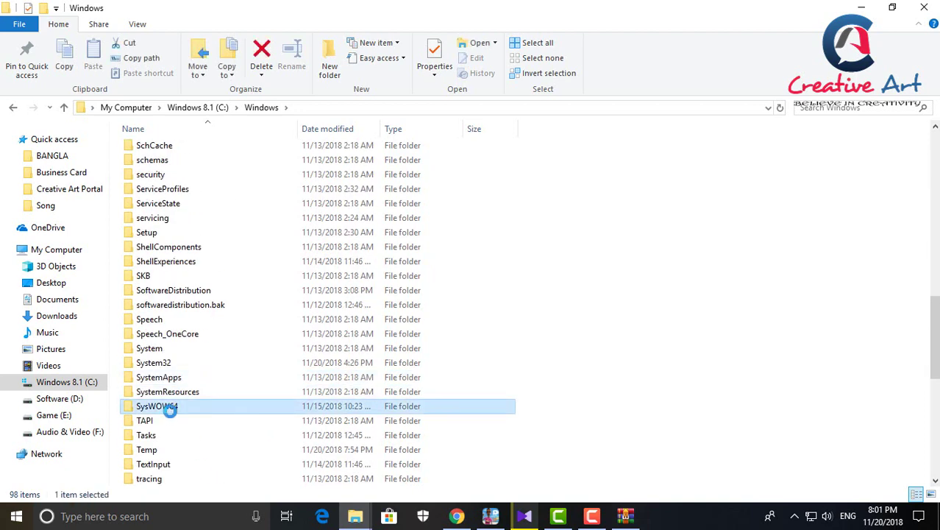
pyautogui.rightClick(565, 246)
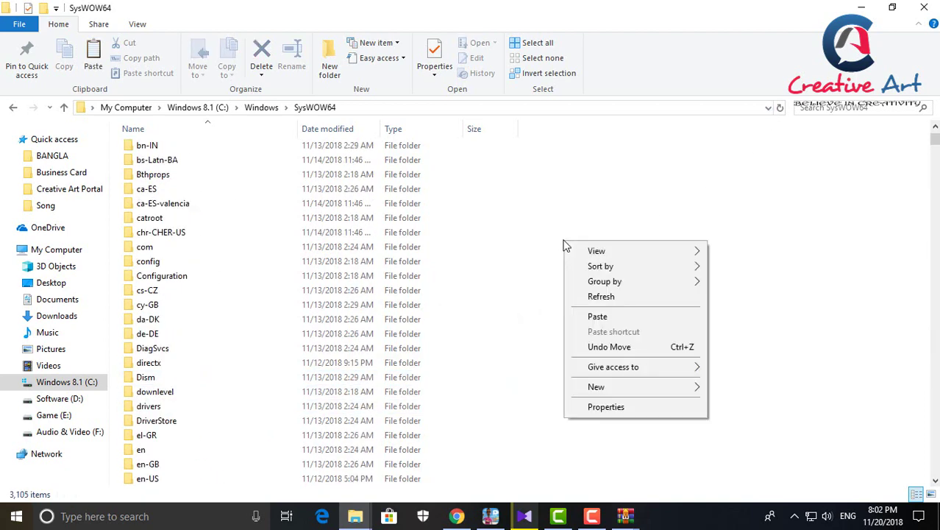
pyautogui.click(637, 318)
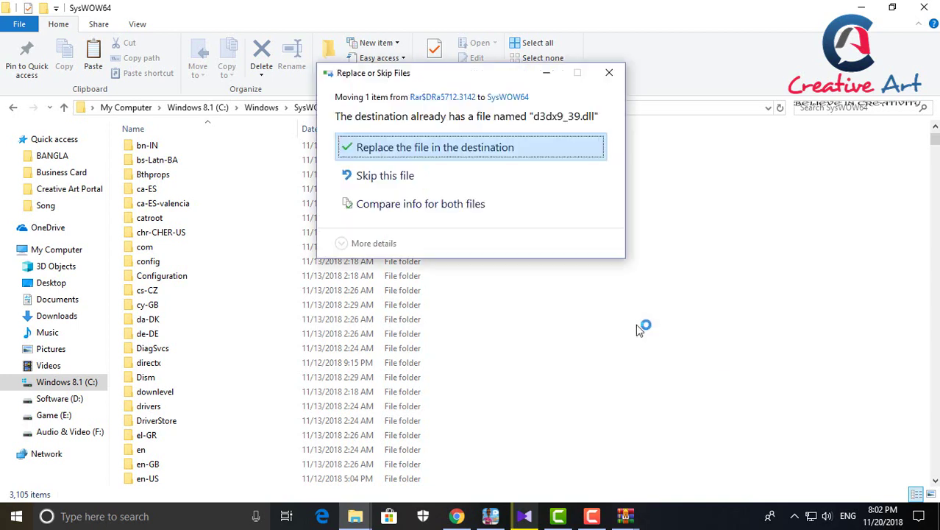
pyautogui.click(442, 150)
pyautogui.click(924, 9)
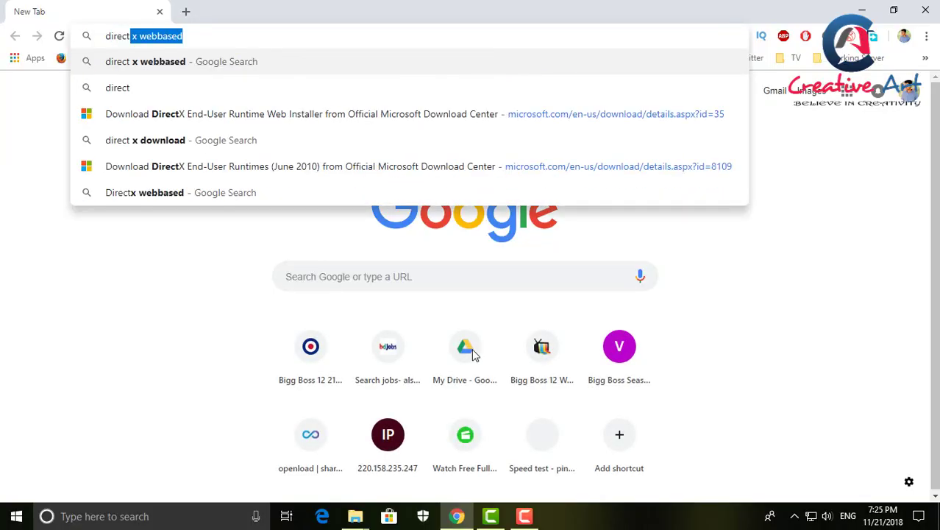
# - Find Microsoft's DirectX download page and open the End-User Runtimes installer link under Additional Information
pyautogui.write('x')
pyautogui.press('BackSpace')
pyautogui.click(342, 62)
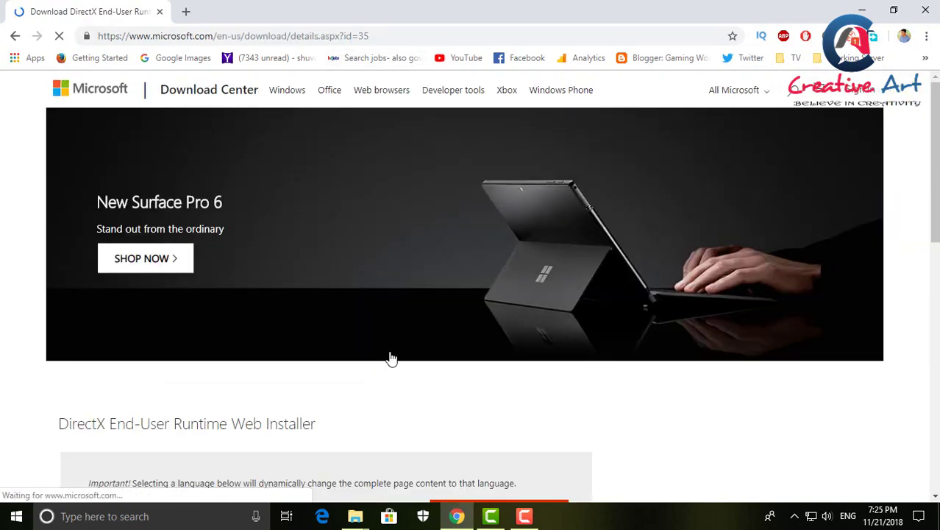
pyautogui.scroll(-5, 391, 358)
pyautogui.scroll(-3, 391, 358)
pyautogui.click(101, 270)
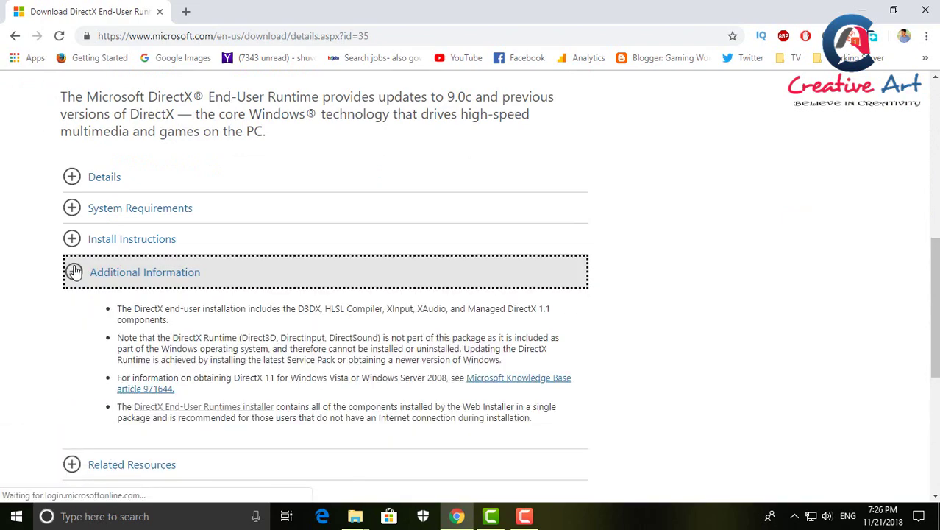
pyautogui.click(215, 409)
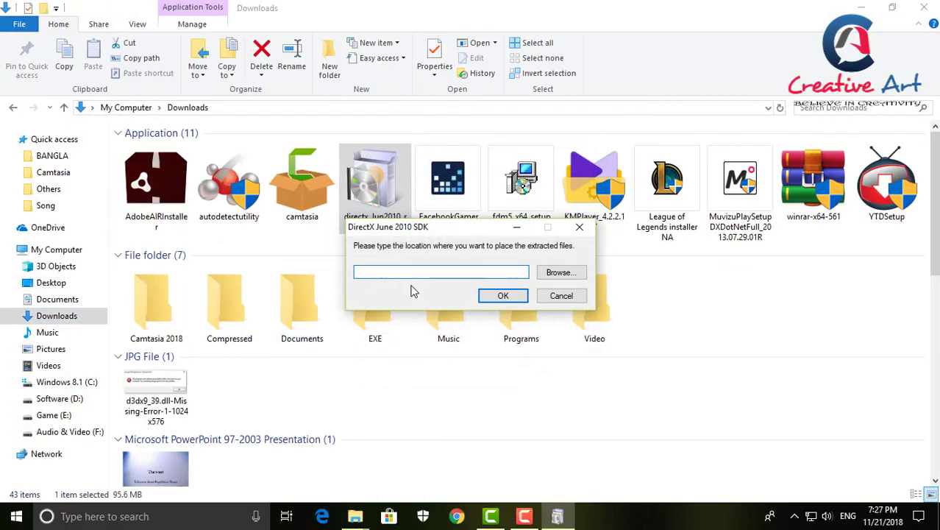
# - Run DXSETUP from the extracted DX folder and install the DirectX runtime components
pyautogui.click(492, 348)
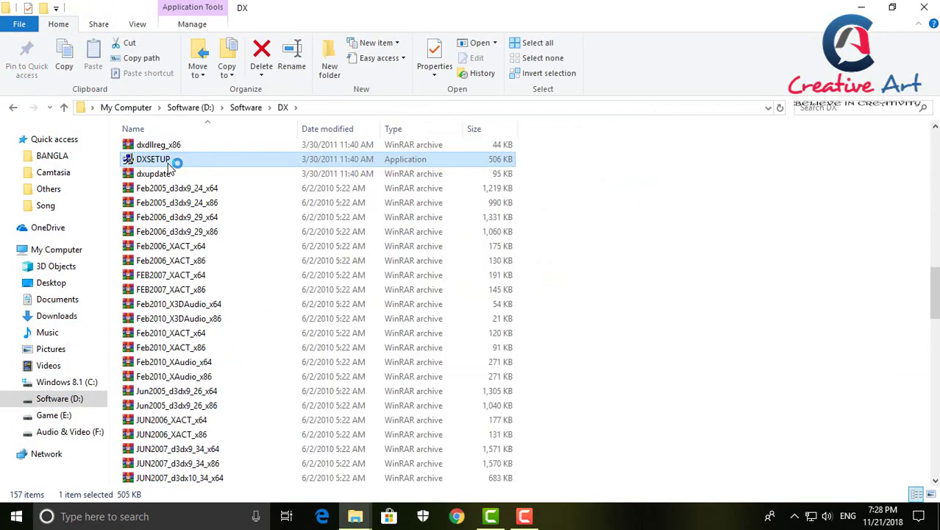
pyautogui.click(325, 303)
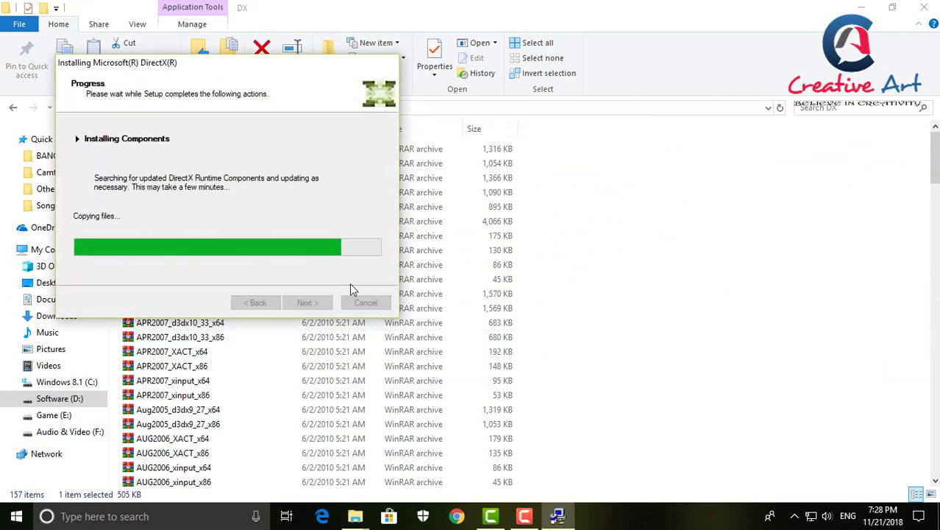
pyautogui.click(308, 303)
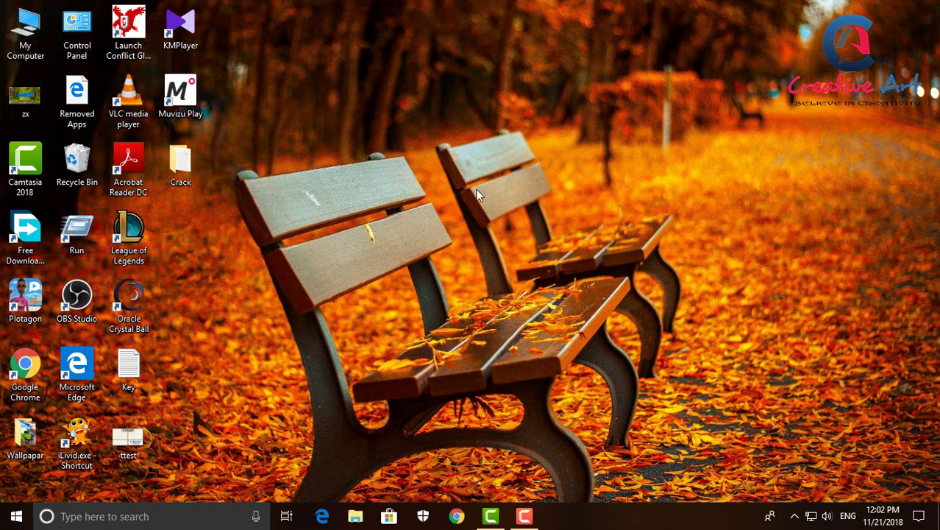
# - Open the System32 folder inside C:\Windows.old
pyautogui.press('super+e')
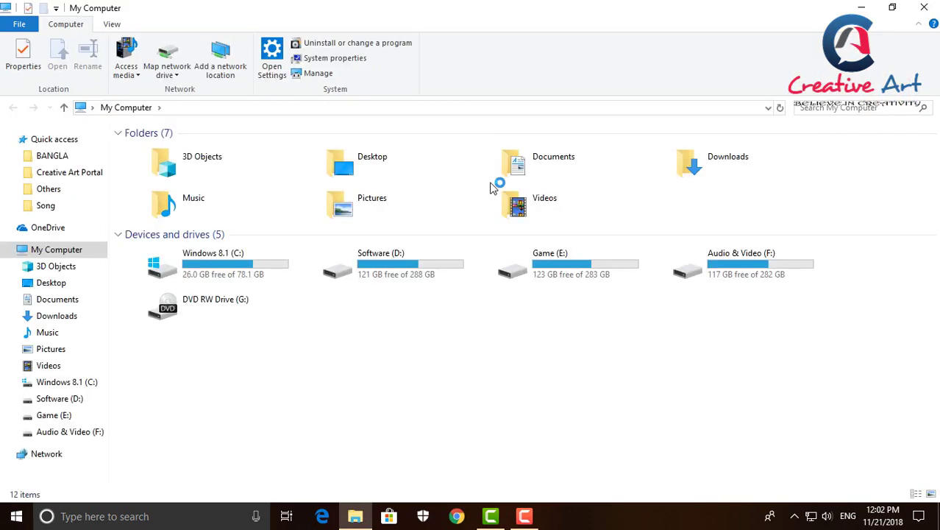
pyautogui.doubleClick(235, 280)
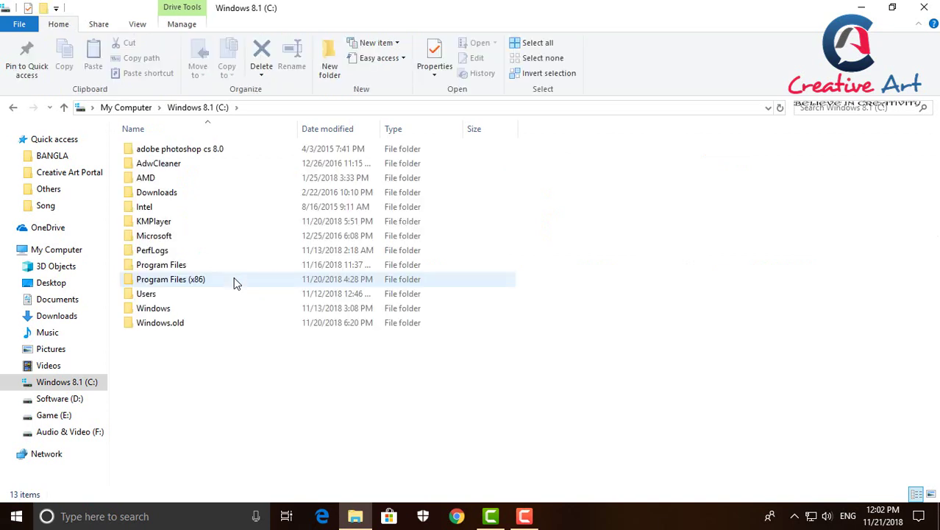
pyautogui.doubleClick(168, 327)
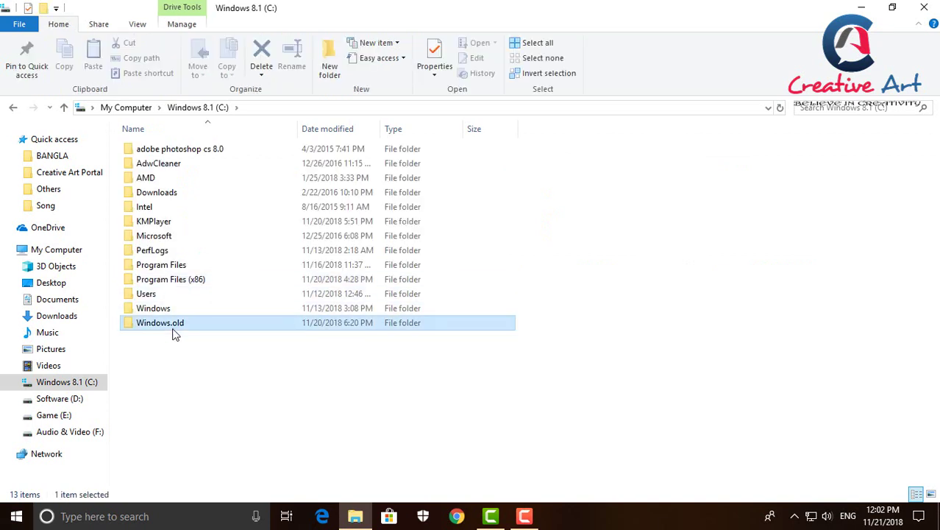
pyautogui.scroll(-10, 239, 247)
pyautogui.scroll(-2, 241, 247)
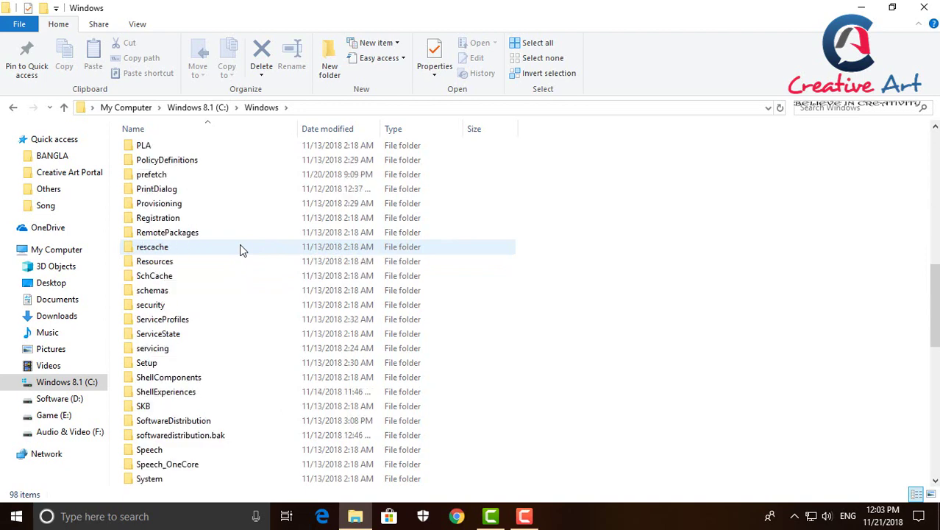
pyautogui.scroll(-4, 241, 248)
pyautogui.click(164, 321)
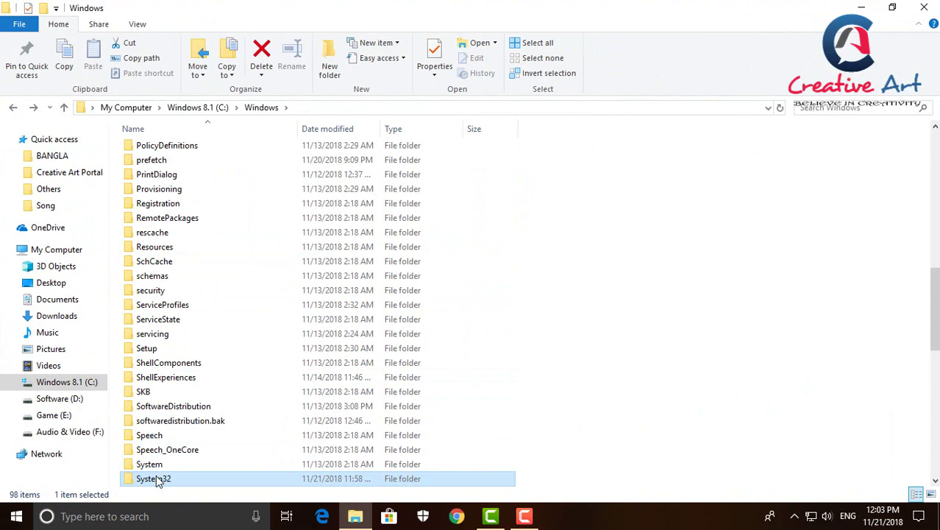
pyautogui.doubleClick(158, 477)
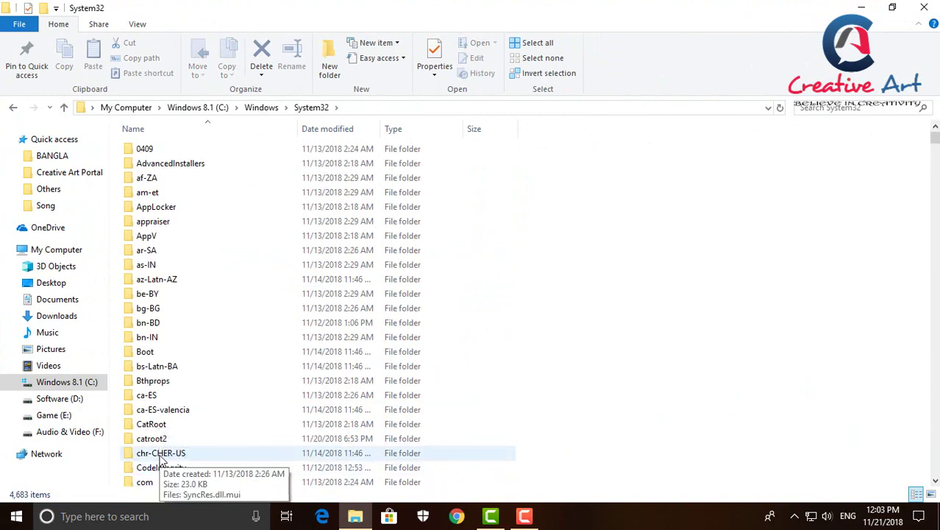
# - Search that folder for d3dx9_39 and copy d3dx9_39.dll
pyautogui.hotkey('ctrl', 'f')
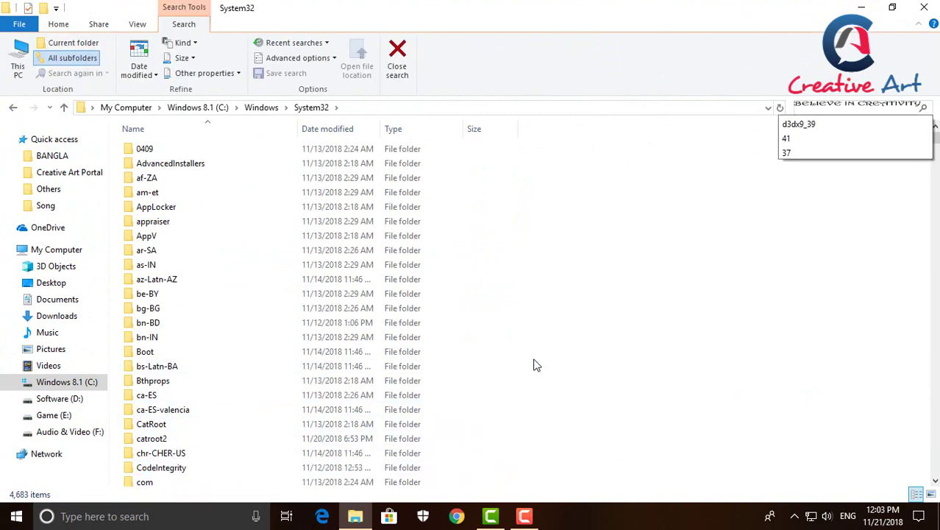
pyautogui.write('d3dx9_')
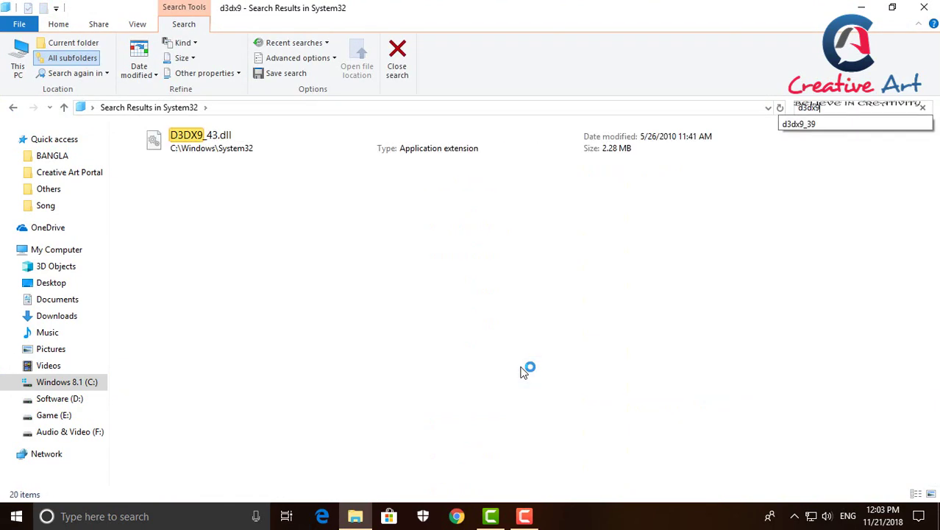
pyautogui.write('39')
pyautogui.click(233, 150)
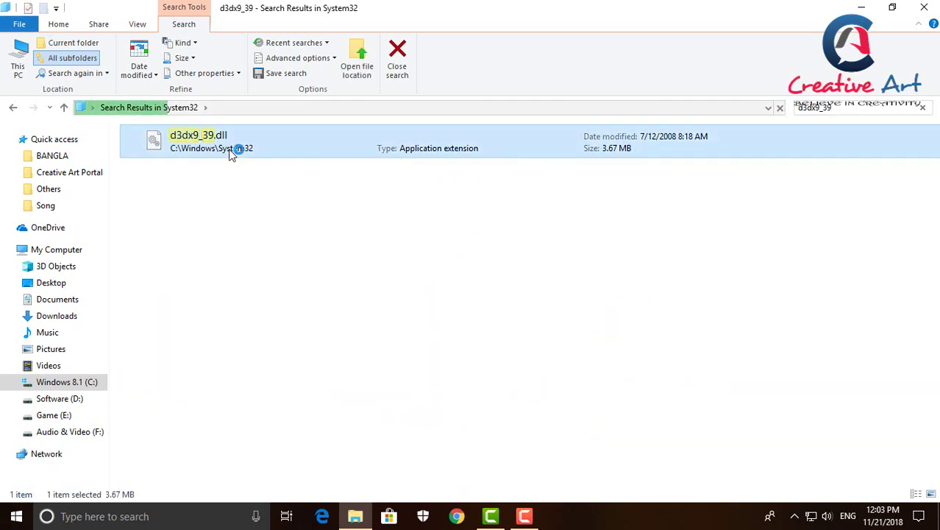
pyautogui.rightClick(231, 147)
pyautogui.click(277, 321)
pyautogui.click(924, 8)
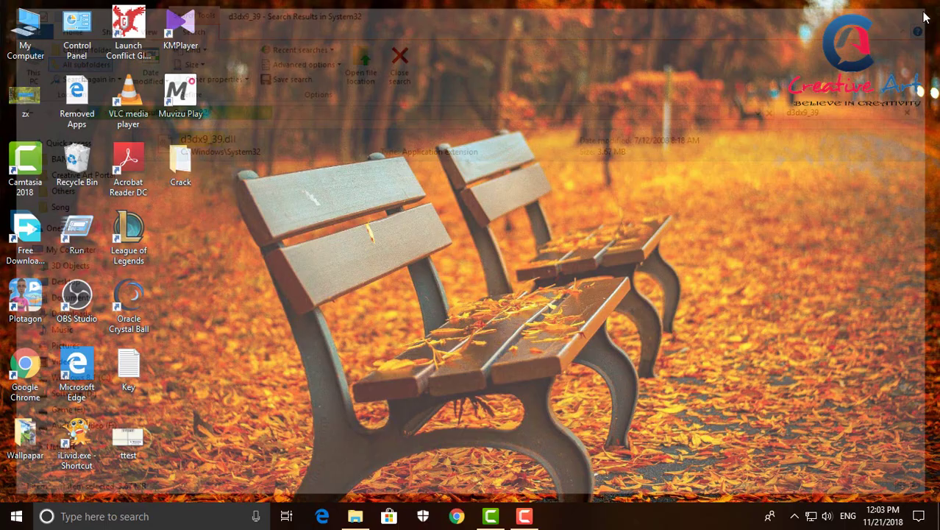
# - Paste d3dx9_39.dll into C:\Windows\System32, granting administrator permission
pyautogui.doubleClick(32, 63)
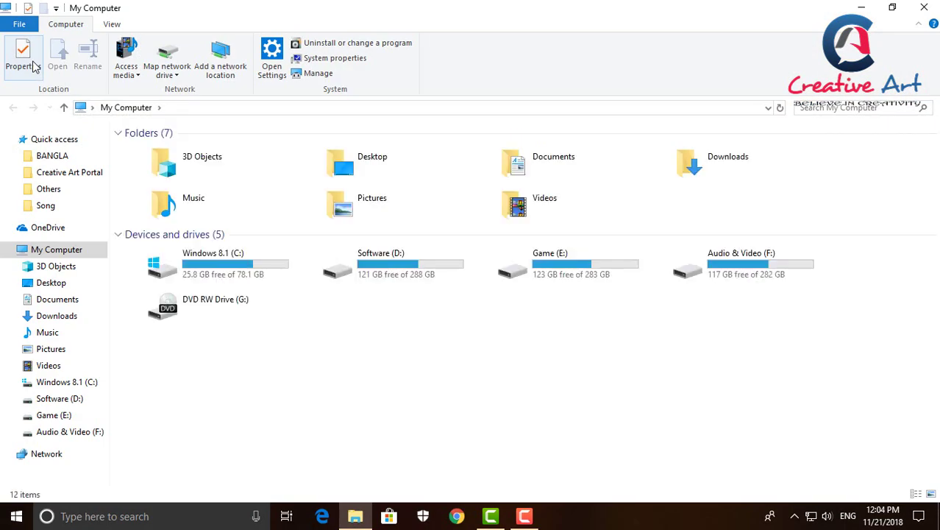
pyautogui.doubleClick(234, 274)
pyautogui.click(152, 310)
pyautogui.doubleClick(152, 309)
pyautogui.scroll(-1, 178, 294)
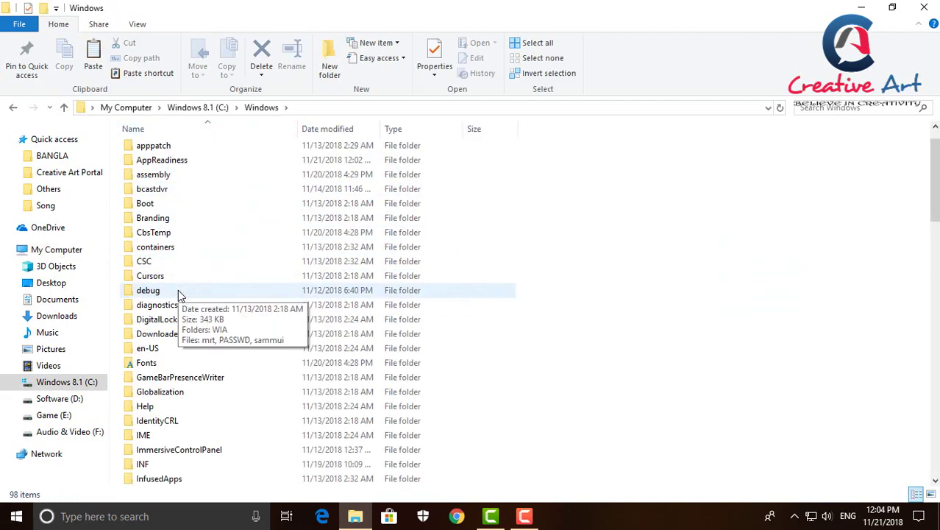
pyautogui.scroll(-6, 178, 294)
pyautogui.scroll(-6, 250, 316)
pyautogui.scroll(-3, 178, 322)
pyautogui.doubleClick(178, 364)
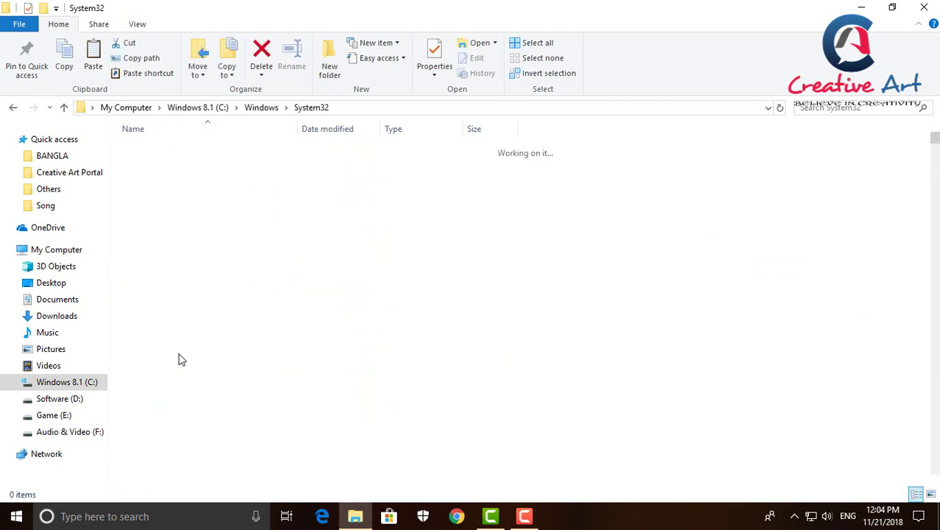
pyautogui.rightClick(525, 233)
pyautogui.click(557, 303)
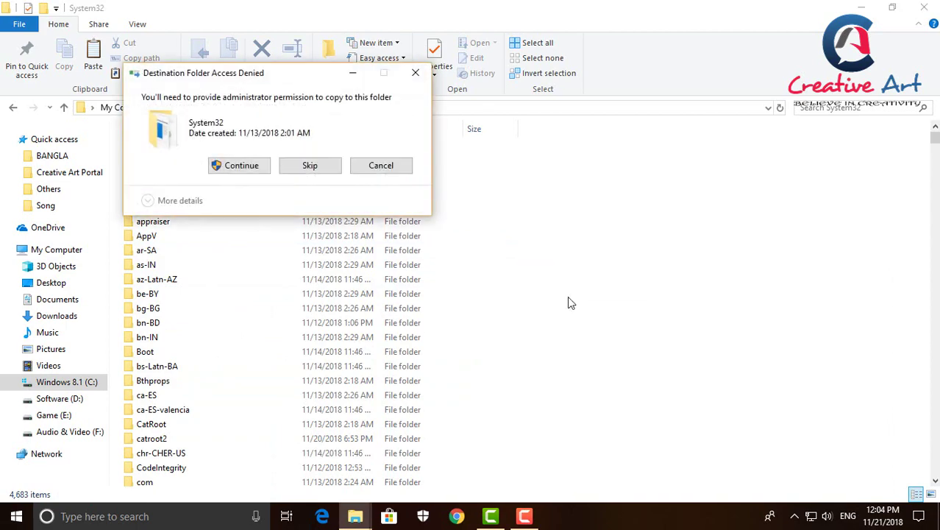
pyautogui.click(268, 165)
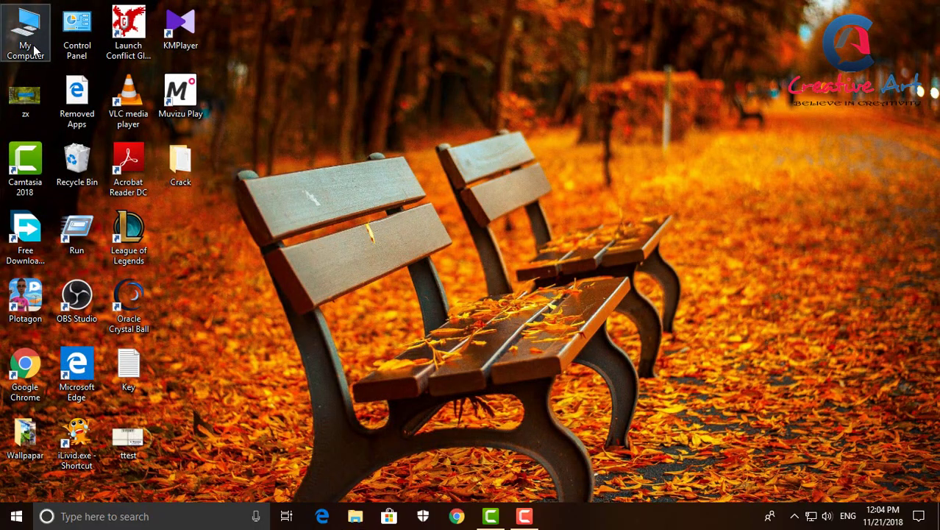
# - Copy d3dx9_39.dll from C:\Windows.old\Windows\SysWOW64
pyautogui.doubleClick(33, 49)
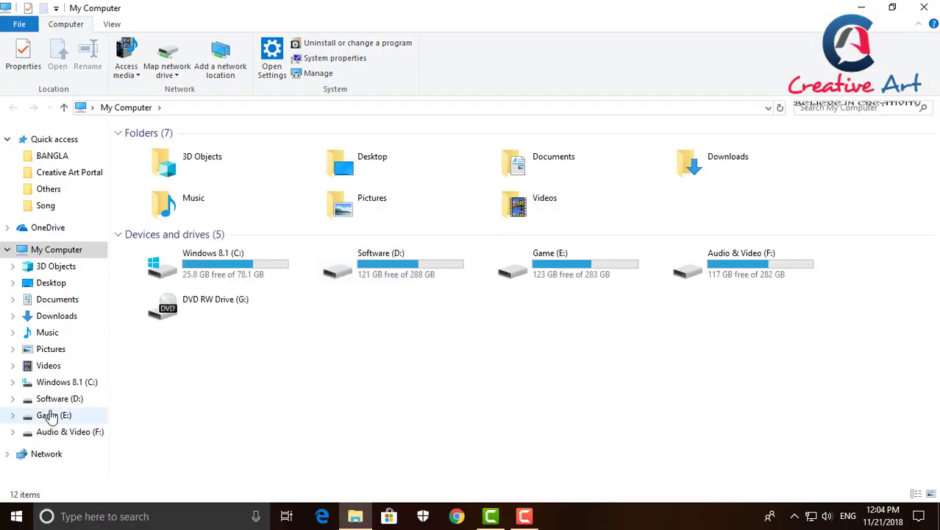
pyautogui.doubleClick(221, 265)
pyautogui.doubleClick(157, 325)
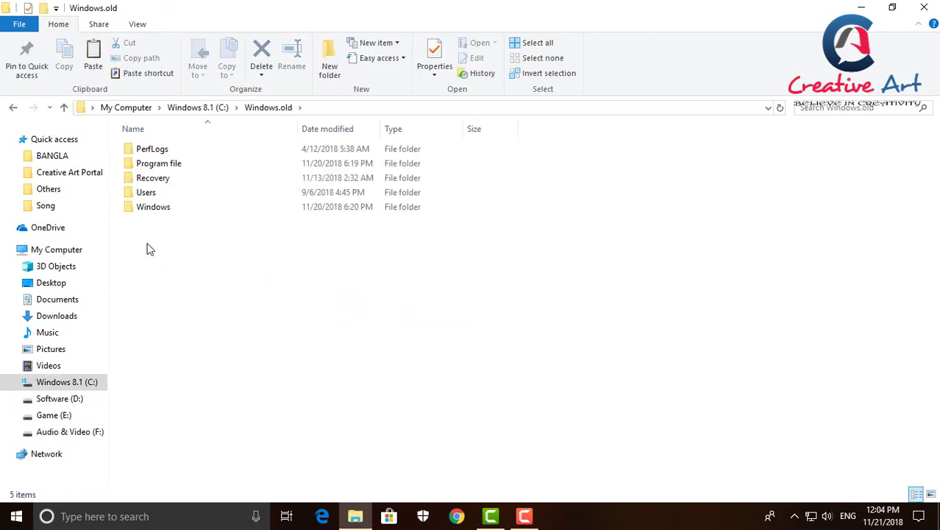
pyautogui.doubleClick(153, 207)
pyautogui.scroll(-8, 232, 362)
pyautogui.scroll(-7, 232, 362)
pyautogui.scroll(-2, 233, 362)
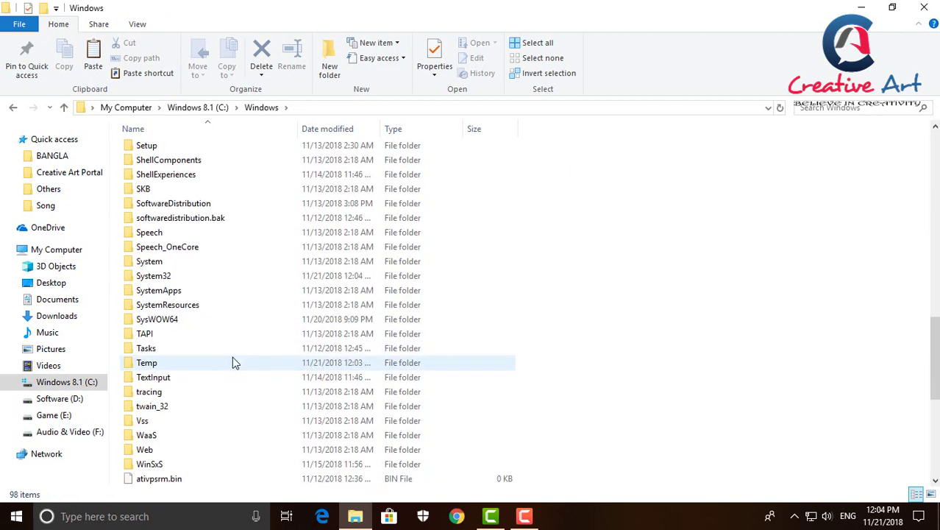
pyautogui.doubleClick(157, 319)
pyautogui.click(823, 108)
pyautogui.write('d3dx9_39')
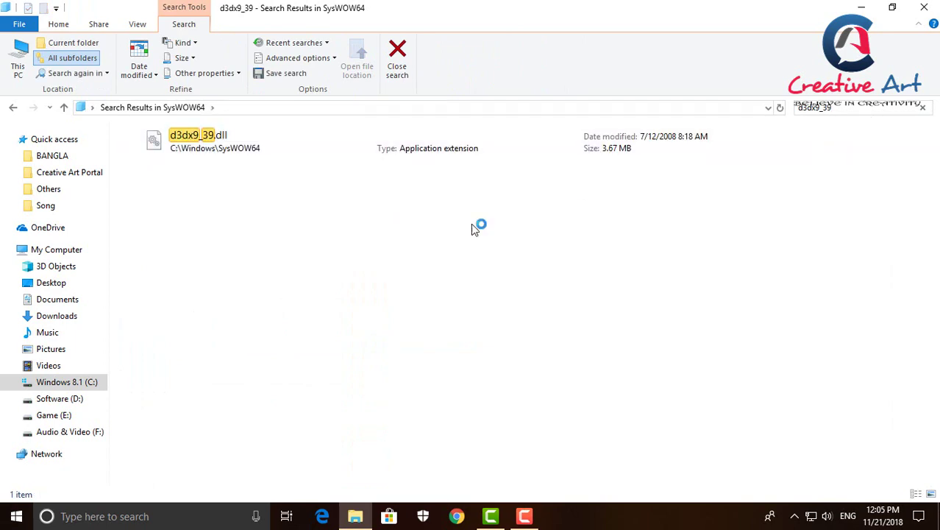
pyautogui.rightClick(210, 137)
pyautogui.click(288, 310)
pyautogui.press('super+d')
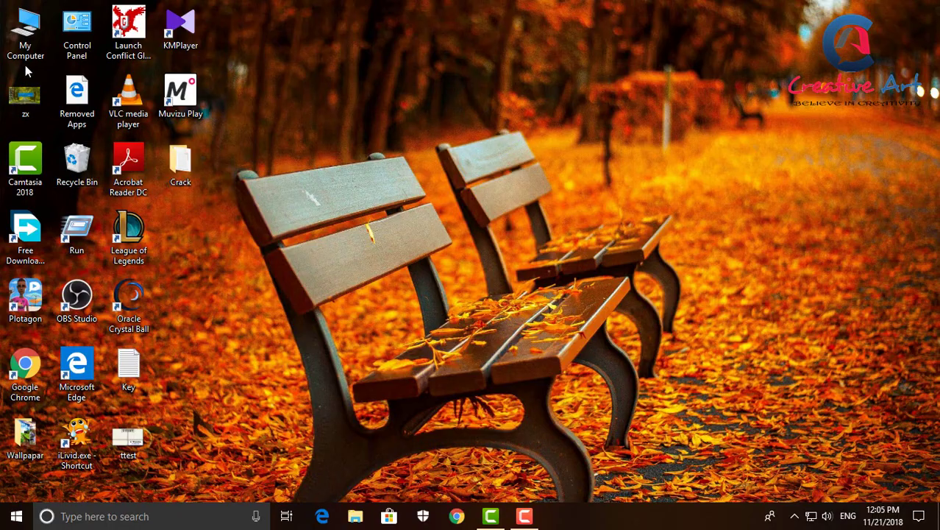
# - Paste it into C:\Windows\SysWOW64 with administrator permission and close Explorer
pyautogui.doubleClick(37, 52)
pyautogui.doubleClick(258, 279)
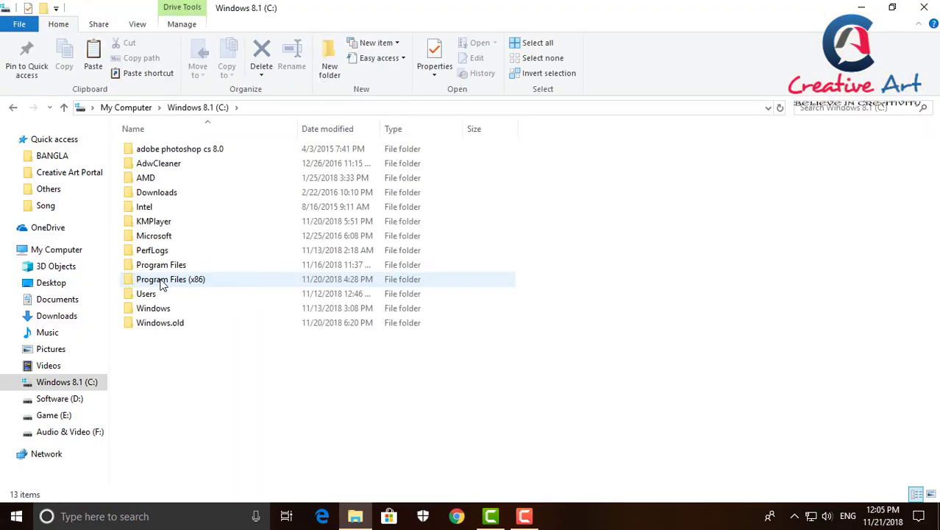
pyautogui.doubleClick(151, 309)
pyautogui.scroll(-3, 317, 338)
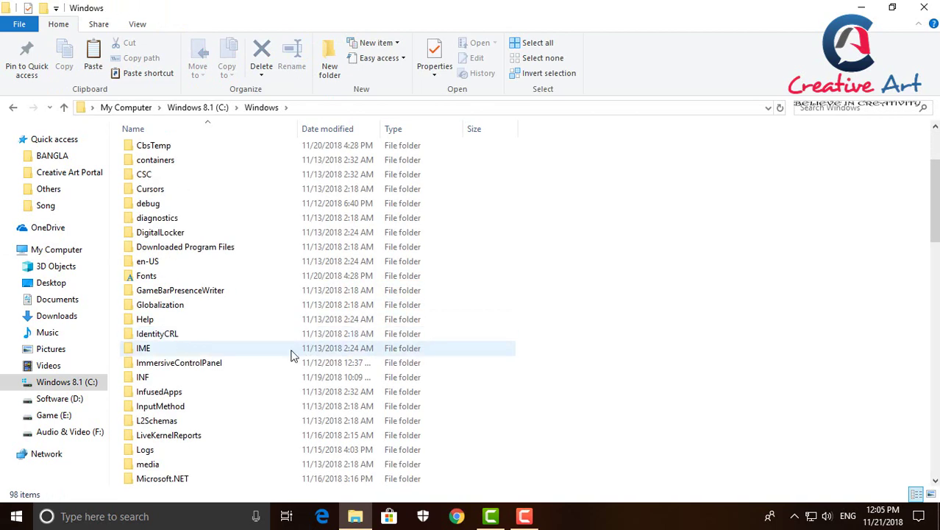
pyautogui.scroll(-6, 272, 364)
pyautogui.scroll(-9, 253, 374)
pyautogui.doubleClick(159, 319)
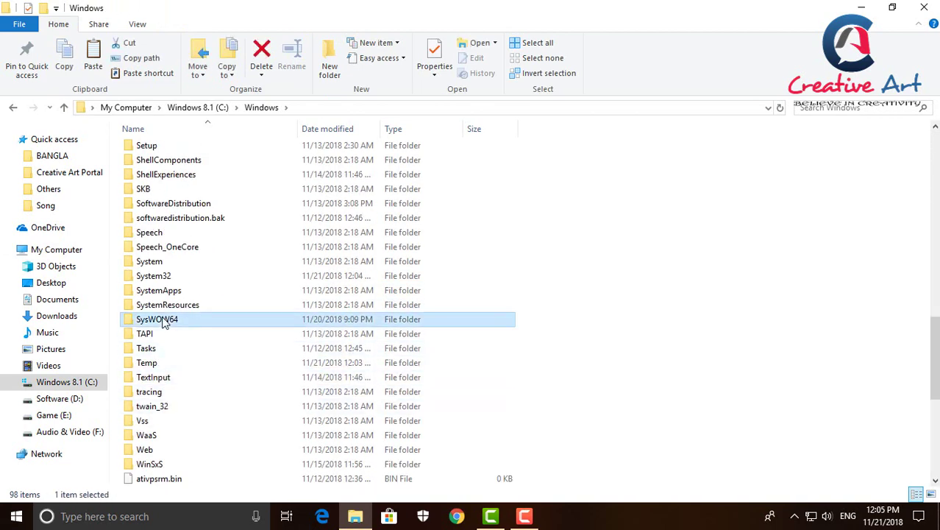
pyautogui.rightClick(571, 237)
pyautogui.click(625, 310)
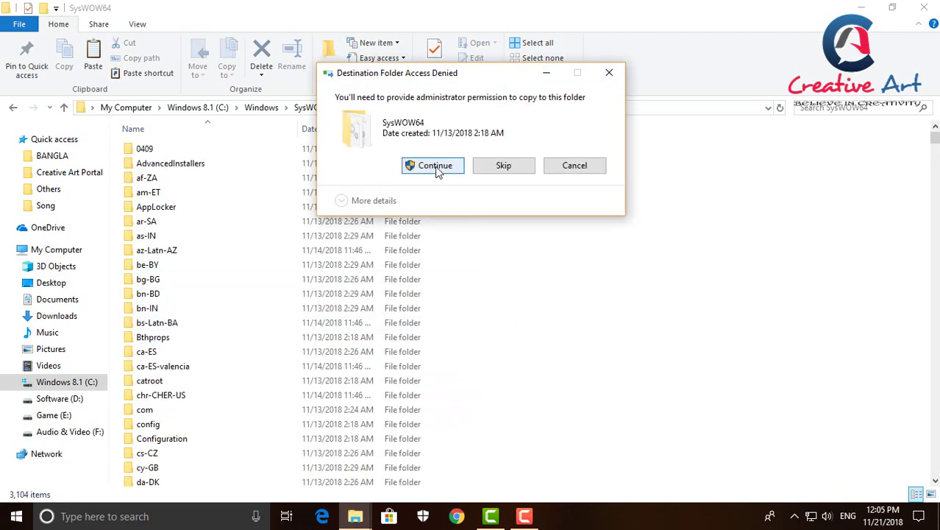
pyautogui.click(434, 167)
pyautogui.click(924, 8)
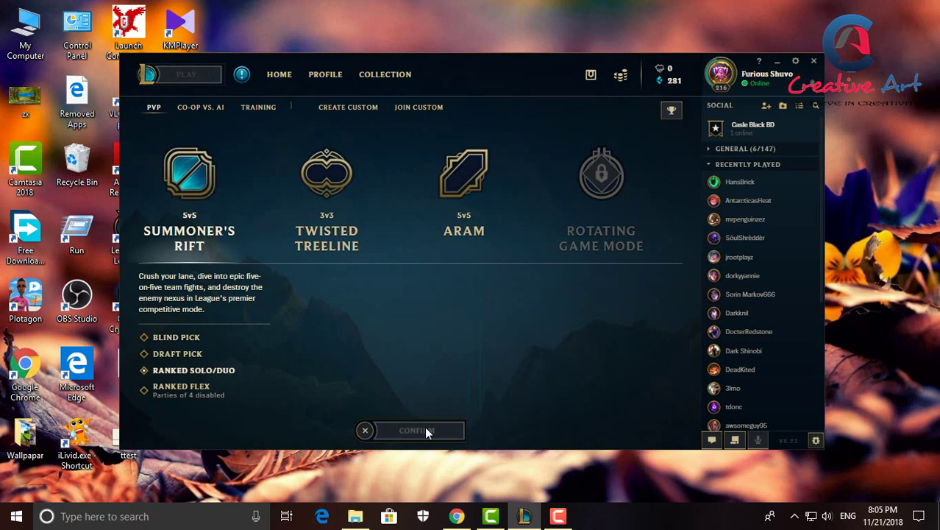
# - Confirm the Summoner's Rift Ranked Solo/Duo queue and start finding a match
pyautogui.click(427, 431)
pyautogui.click(419, 429)
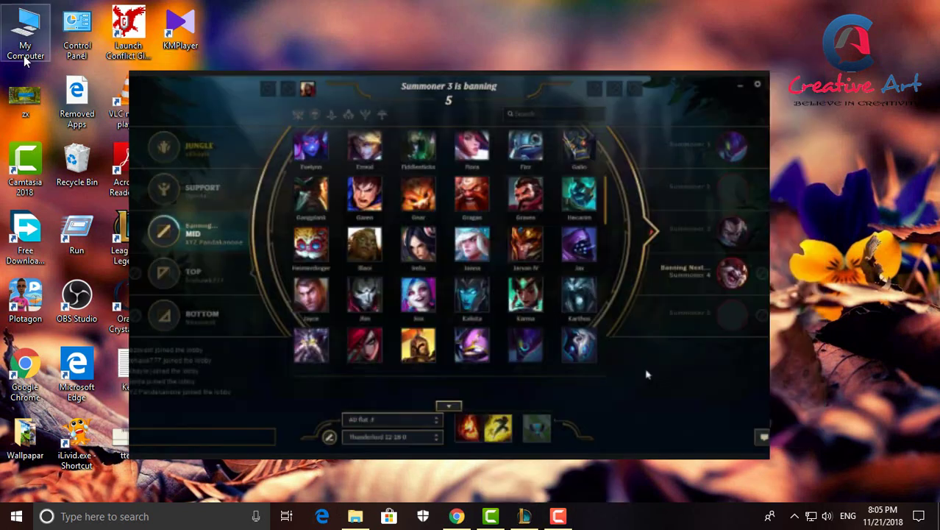